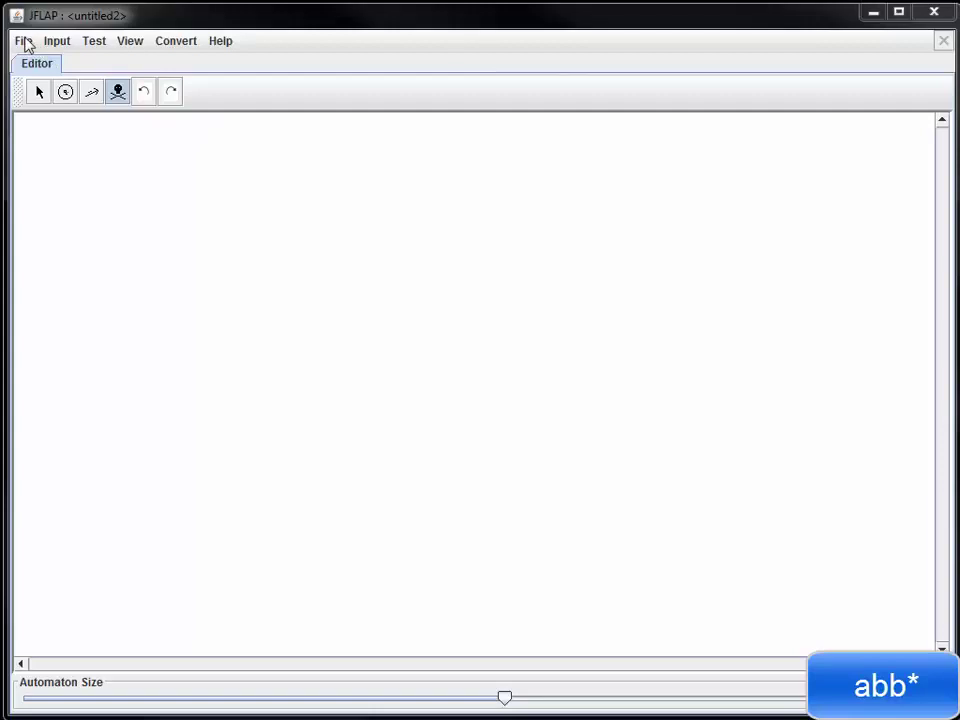
click(24, 42)
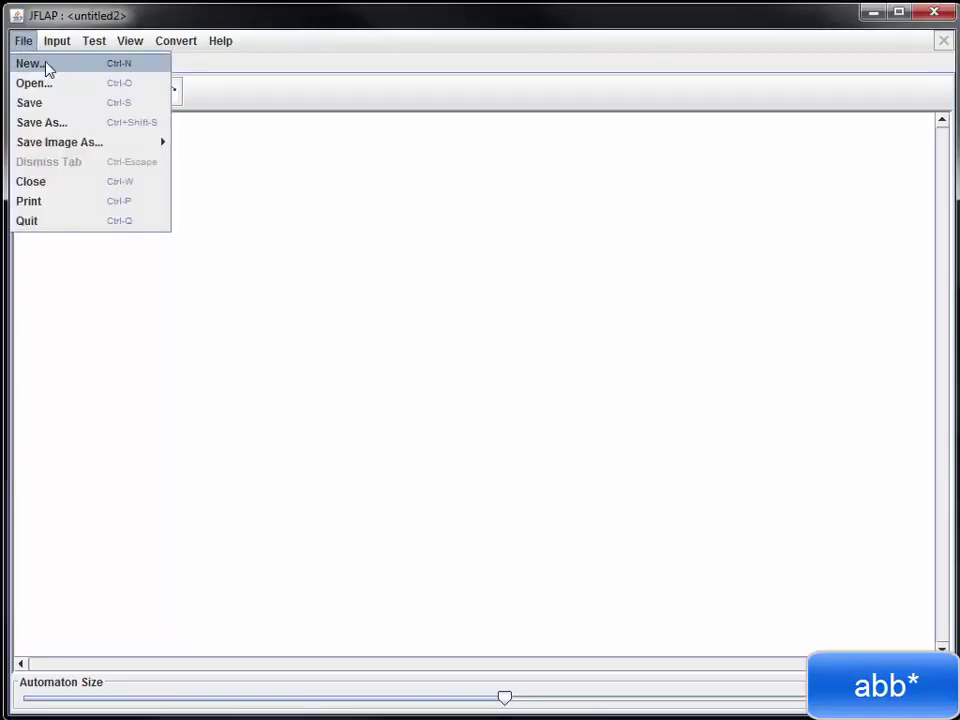
click(30, 63)
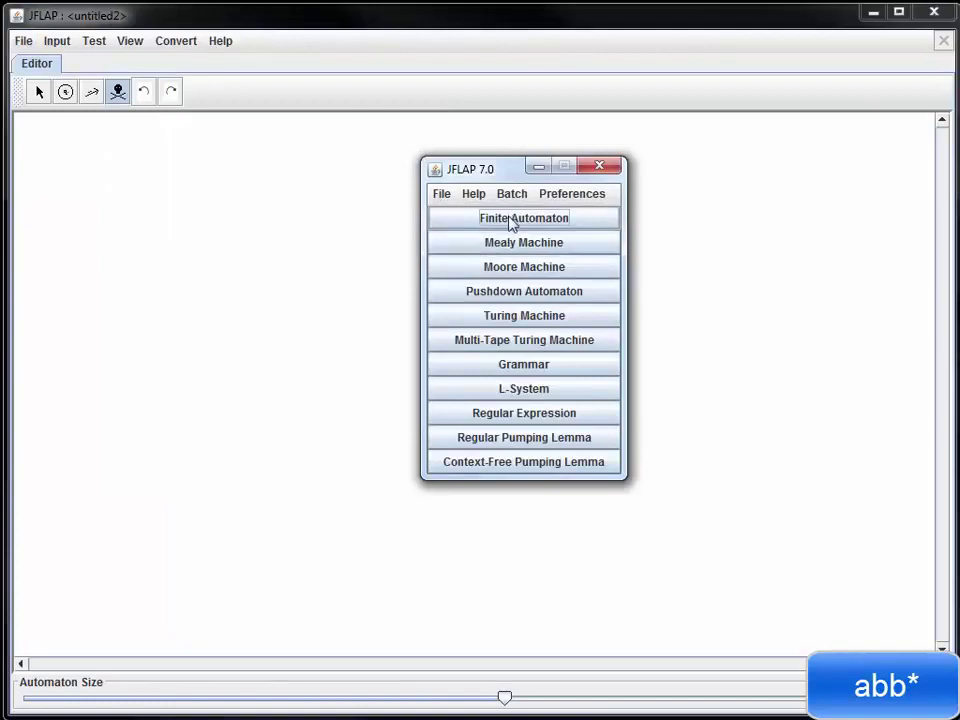
click(601, 168)
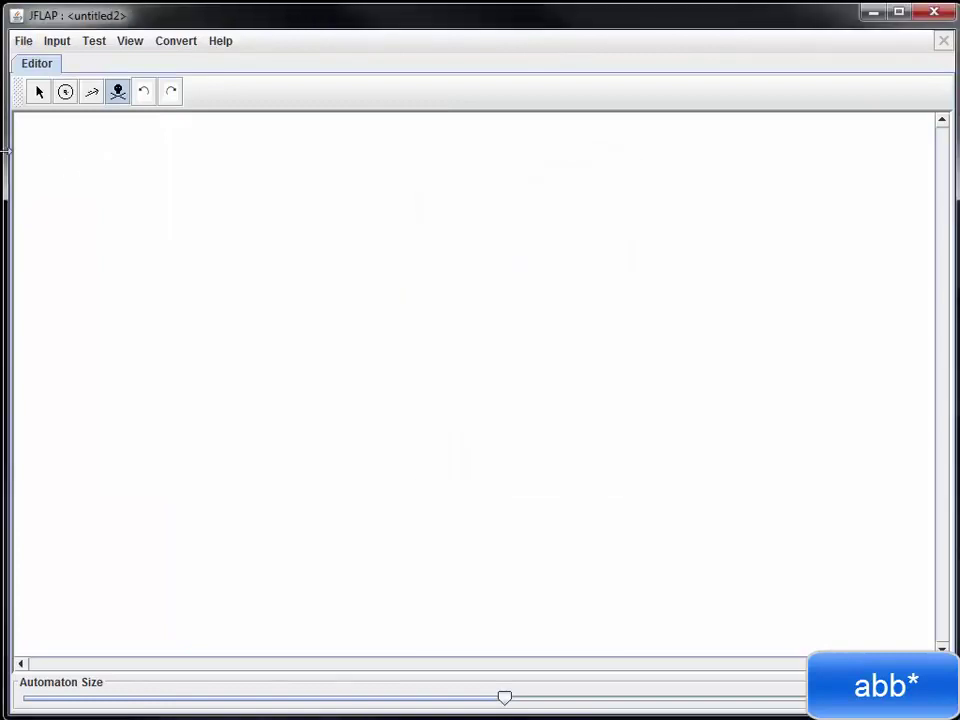
Place four states on the empty canvas: q0, q1 and q2 in an upper row and q3 below q1.
click(65, 91)
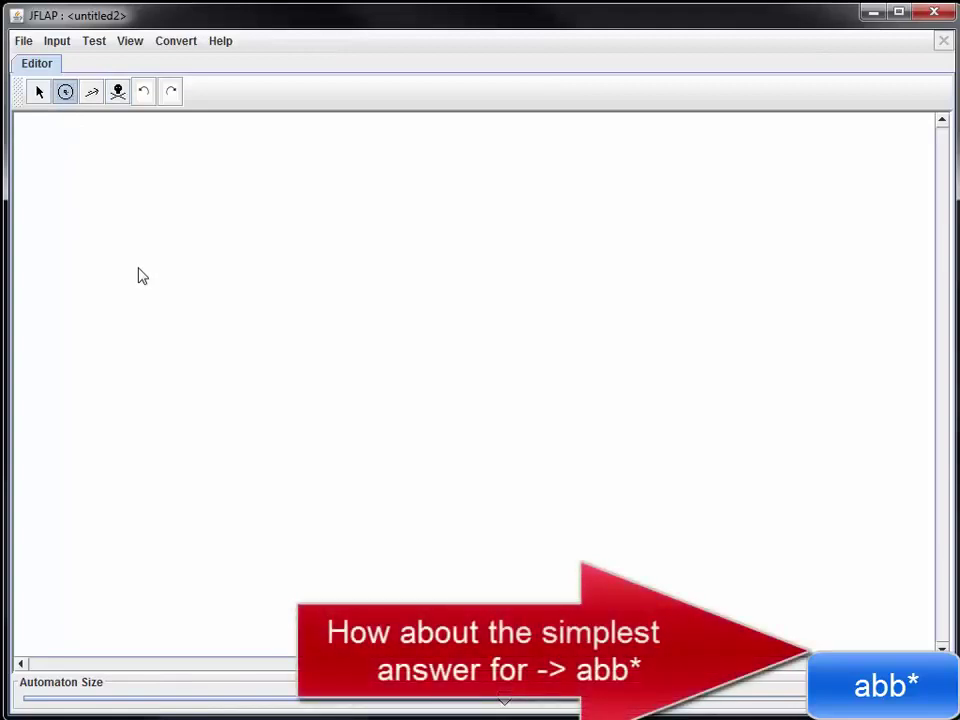
click(151, 218)
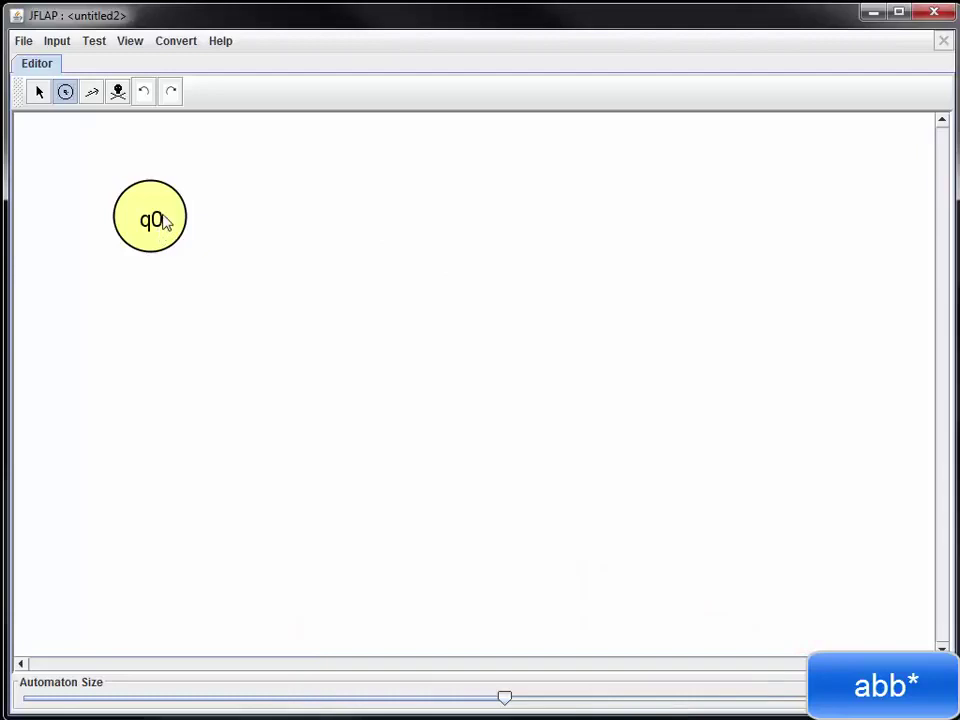
click(331, 216)
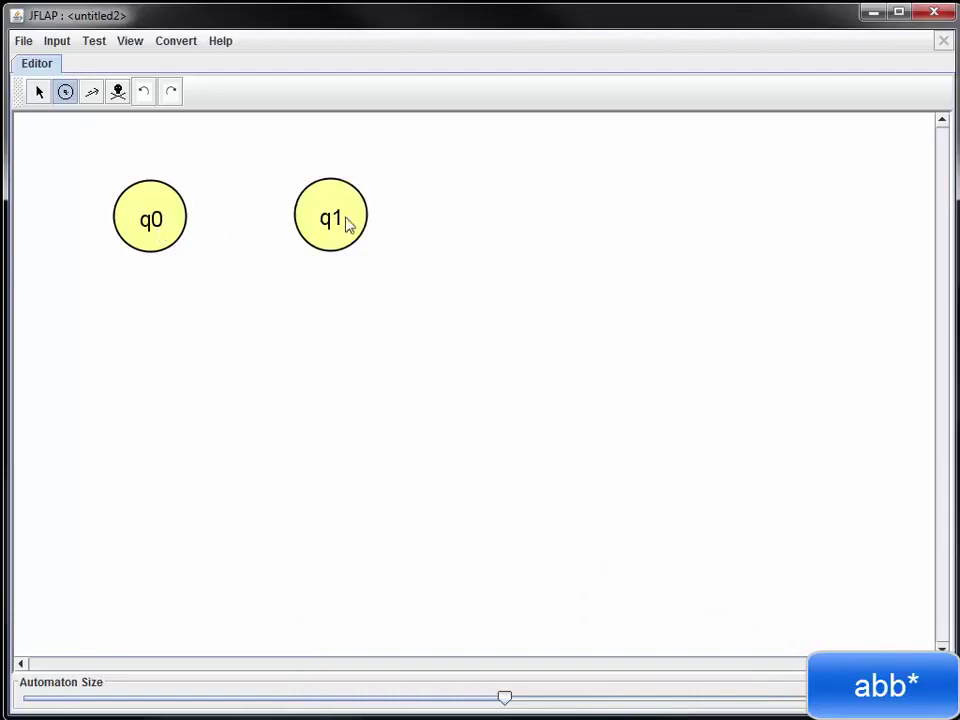
click(520, 205)
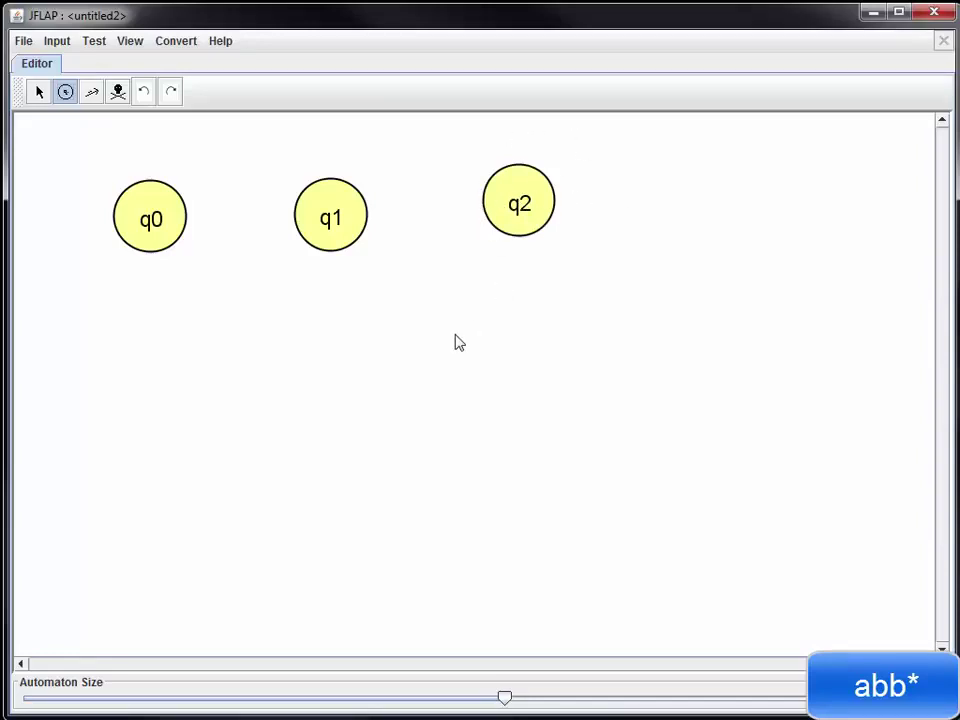
click(322, 393)
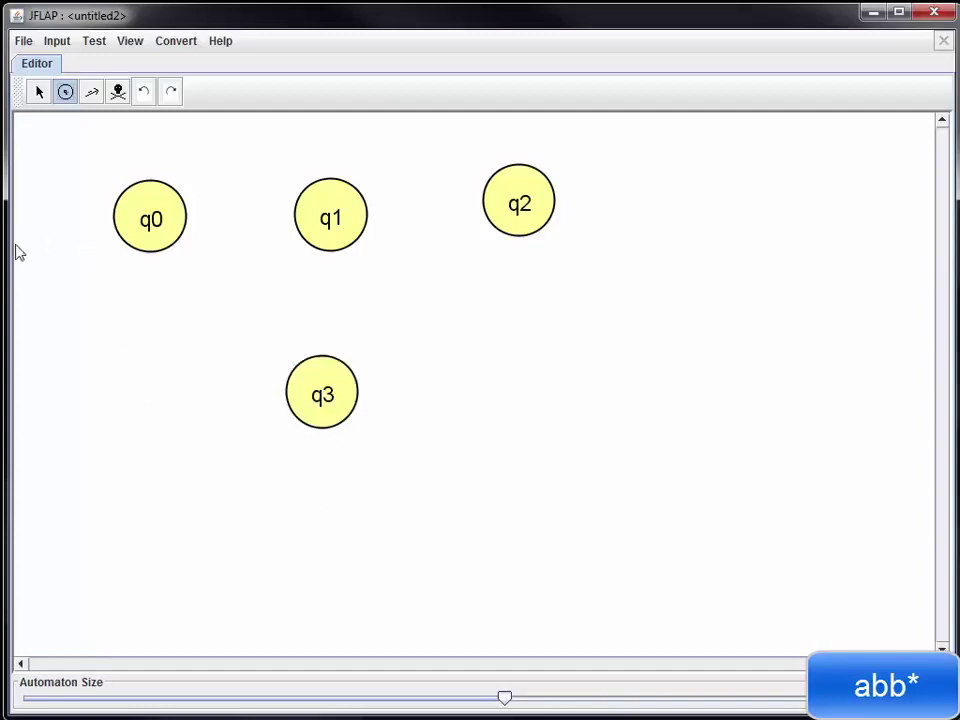
Make q0 the initial state and q2 a final state.
click(39, 91)
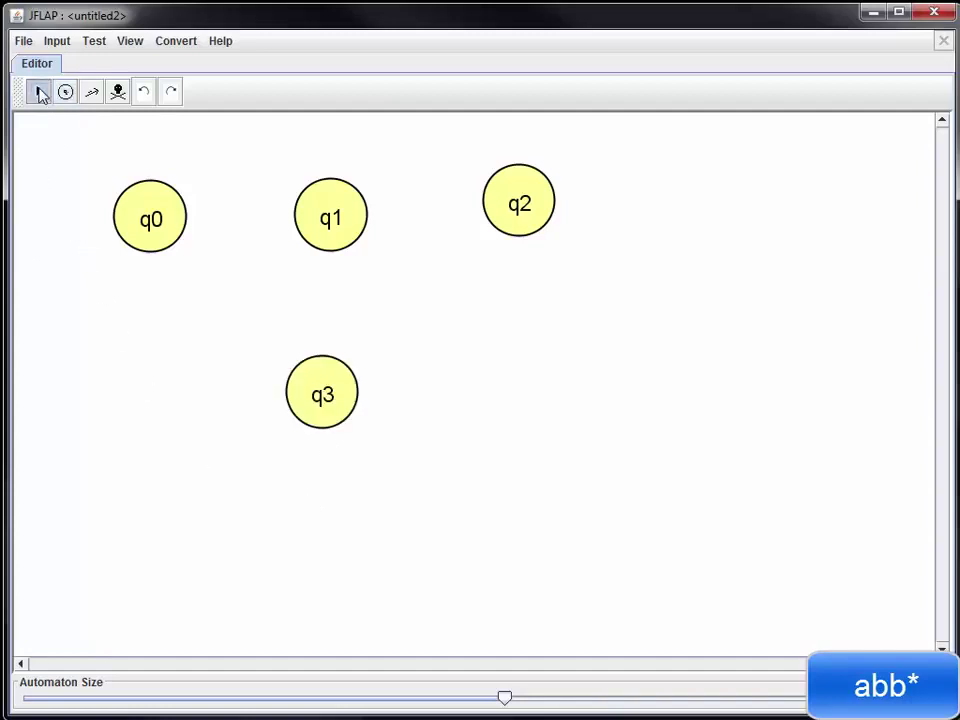
right_click(146, 222)
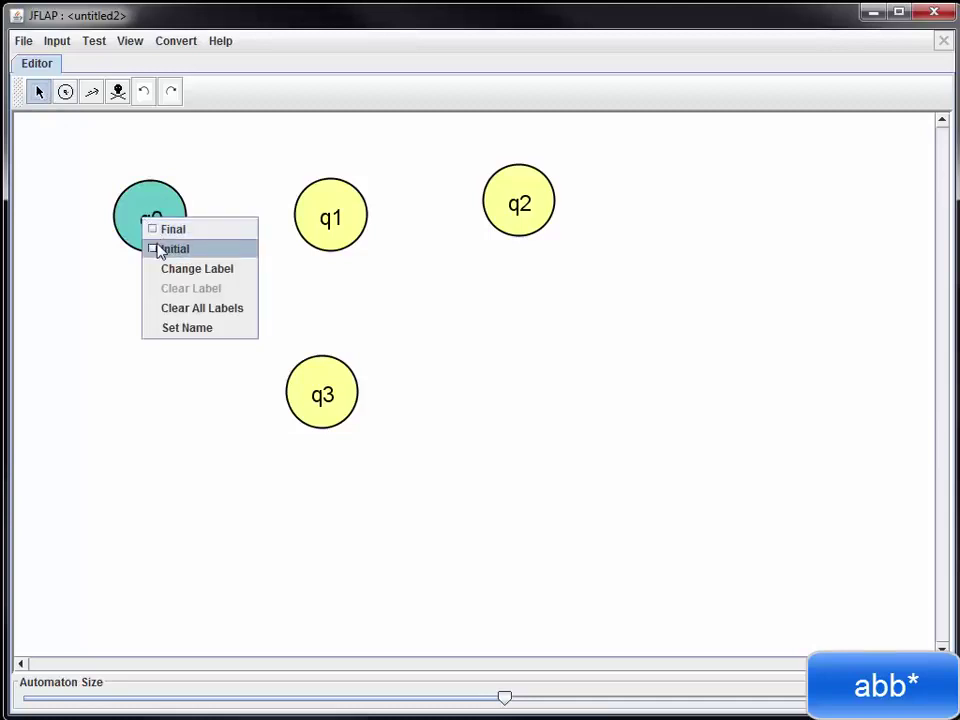
click(160, 249)
right_click(518, 209)
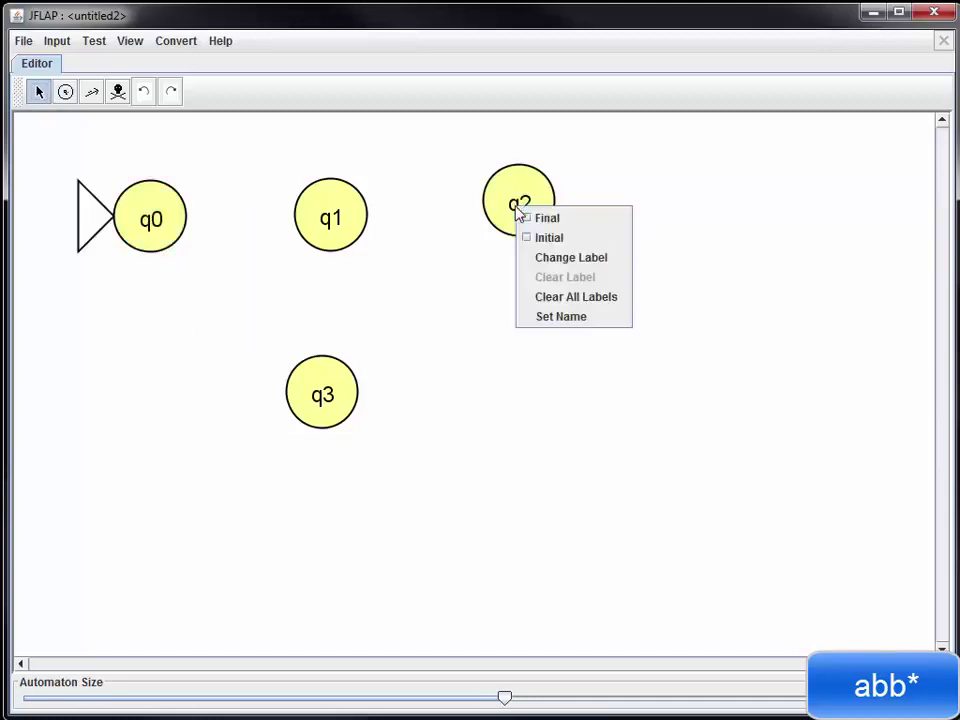
click(533, 220)
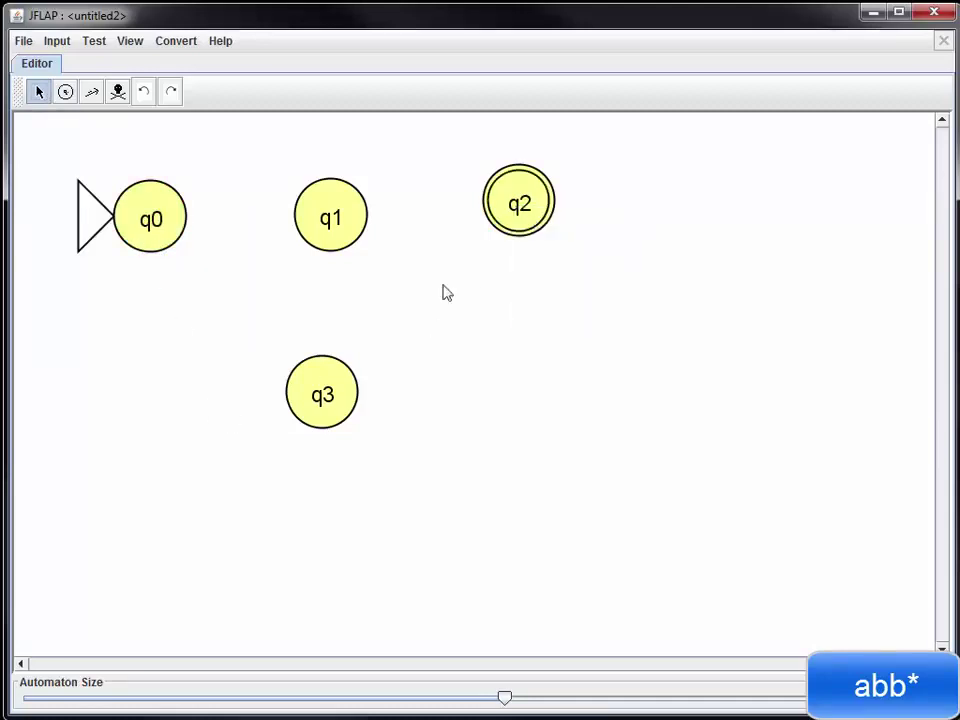
Add the label "Dead State" to state q3.
right_click(319, 397)
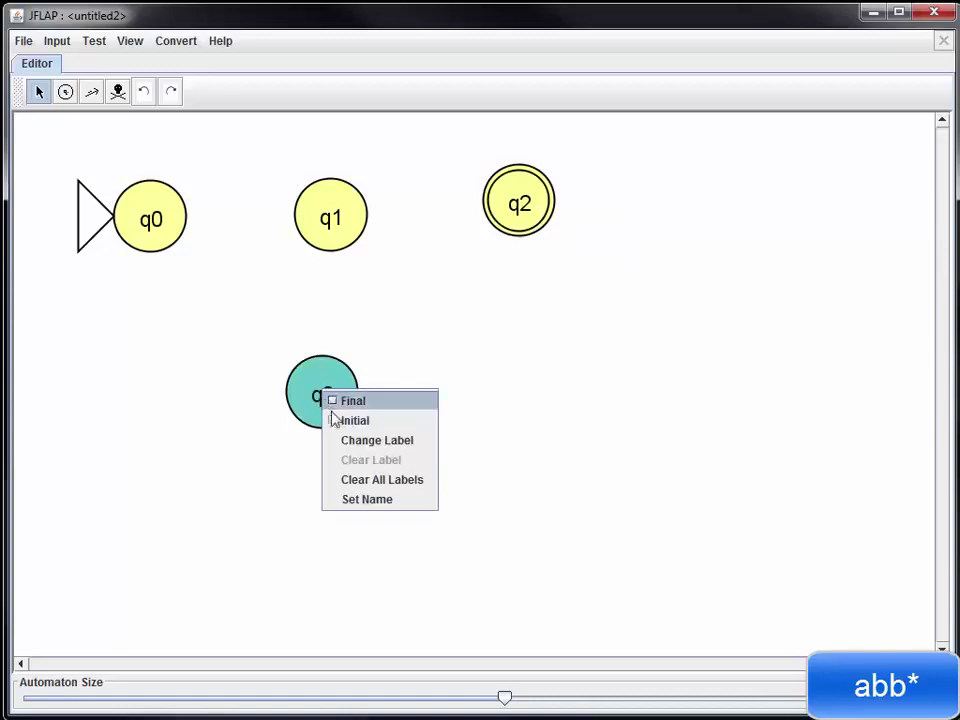
click(349, 441)
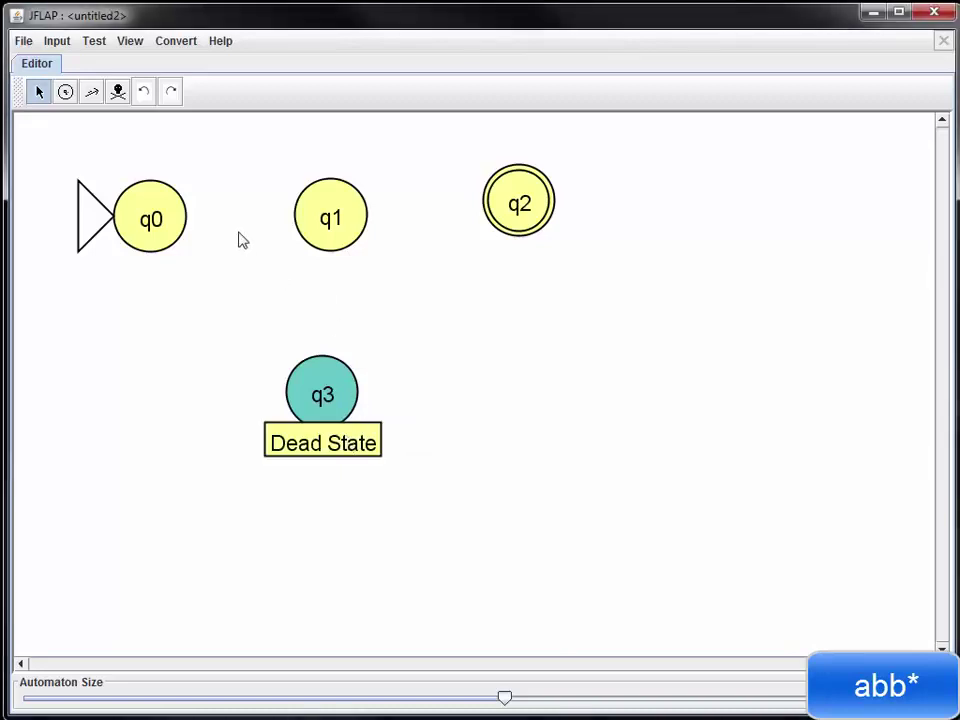
Create a transition from q0 to q1 on a and one from q1 to q2 on b.
click(91, 95)
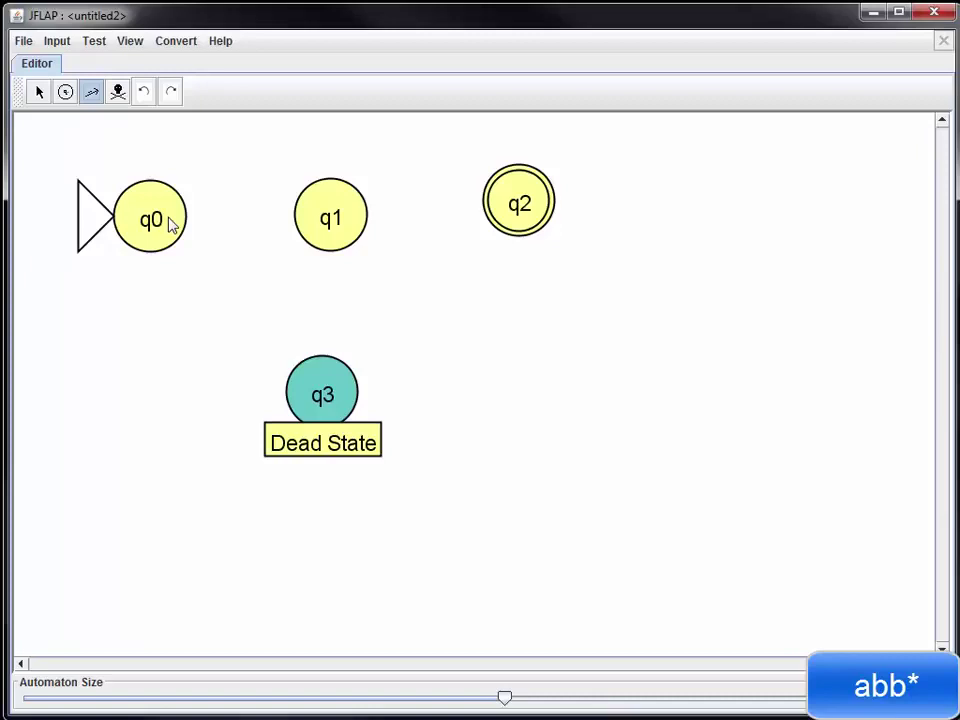
drag(172, 225, 525, 213)
text(a)
key(Return)
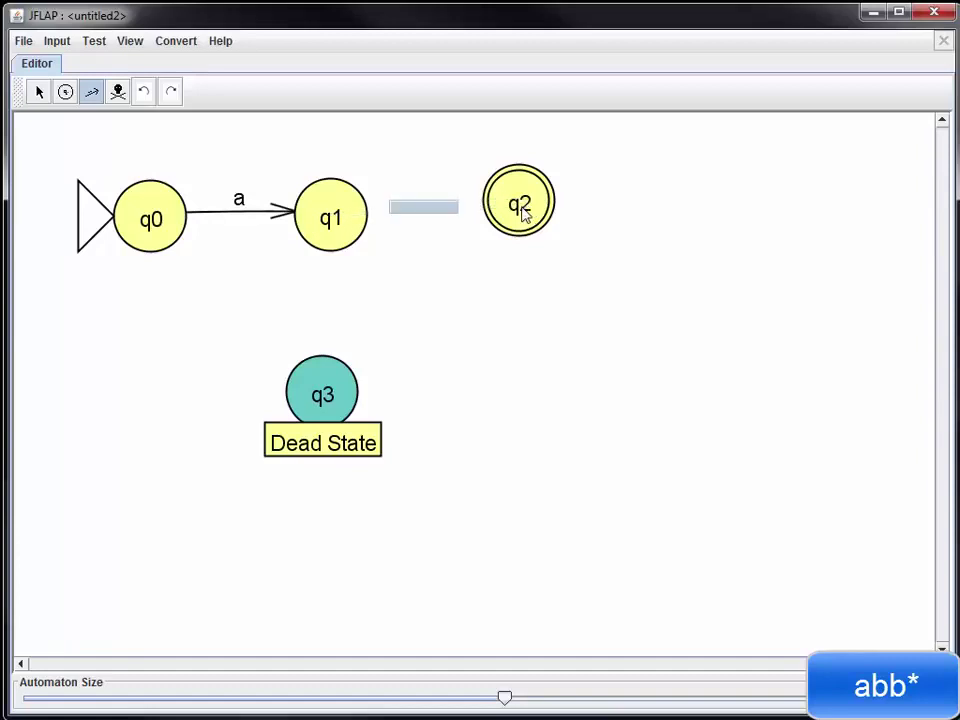
text(b)
key(Return)
Add a self-loop on the final state q2 reading b.
click(535, 192)
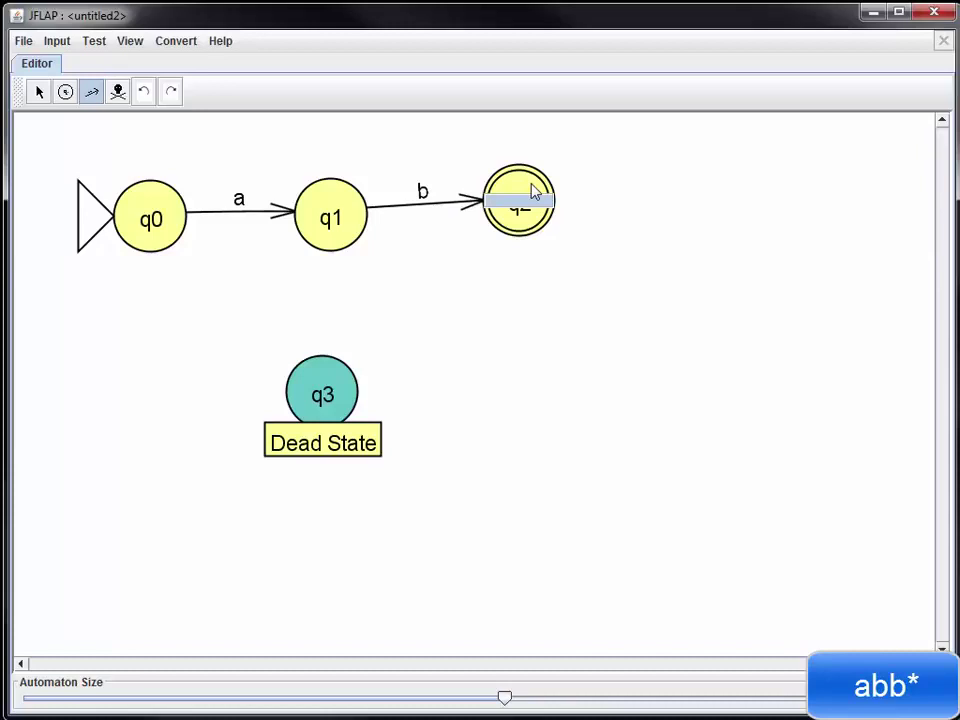
text(b)
key(Return)
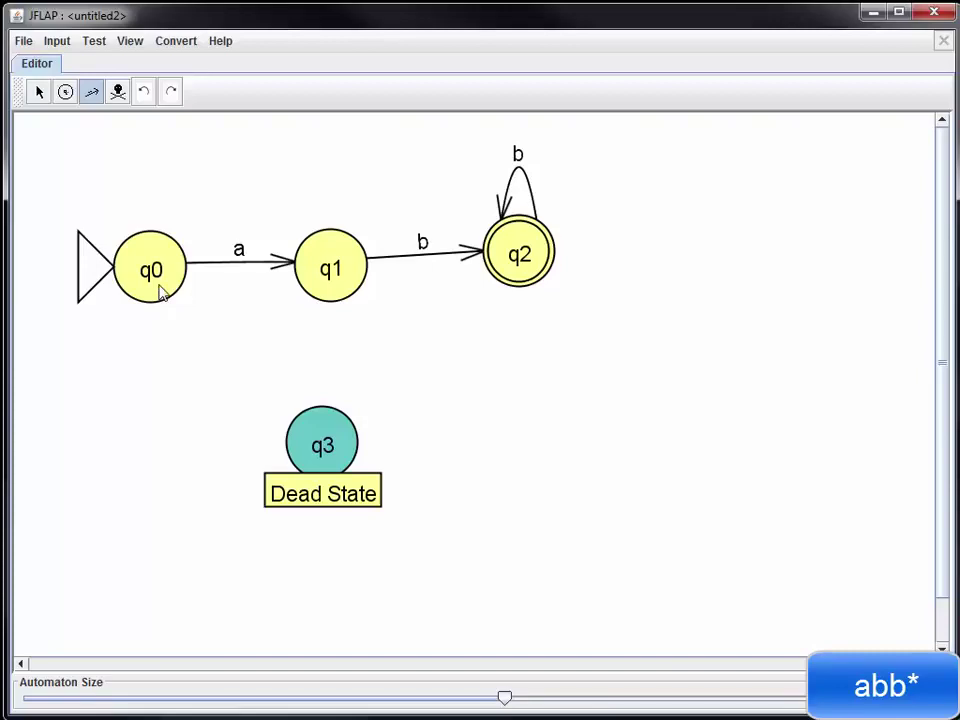
Create transitions into the dead state q3: from q0 on b, from q1 on a, and from q2 on a.
drag(160, 290, 311, 441)
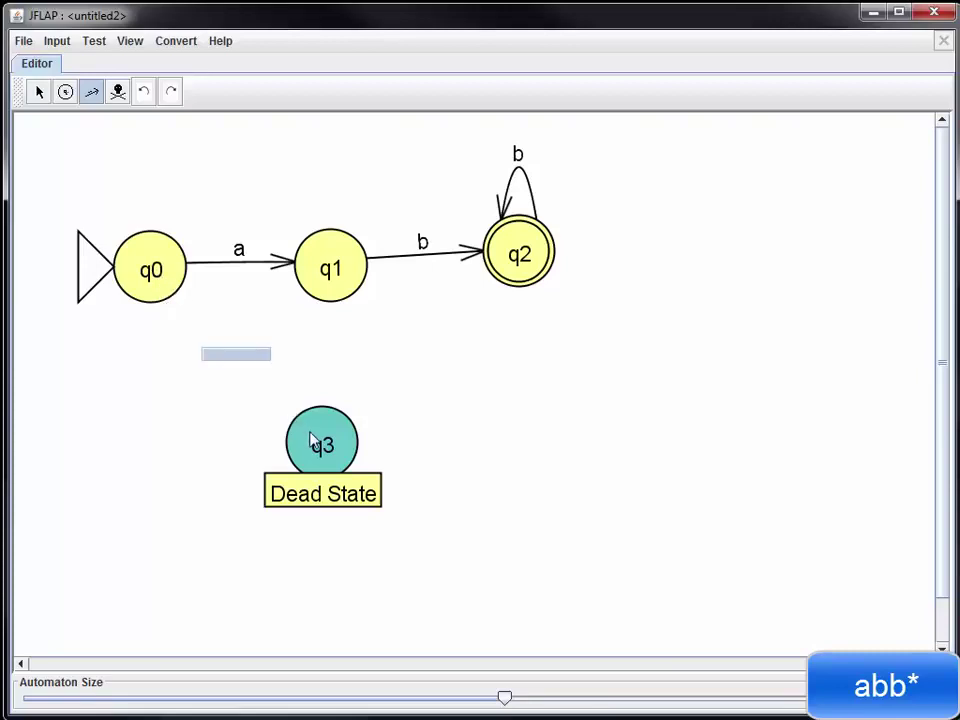
text(b)
key(Return)
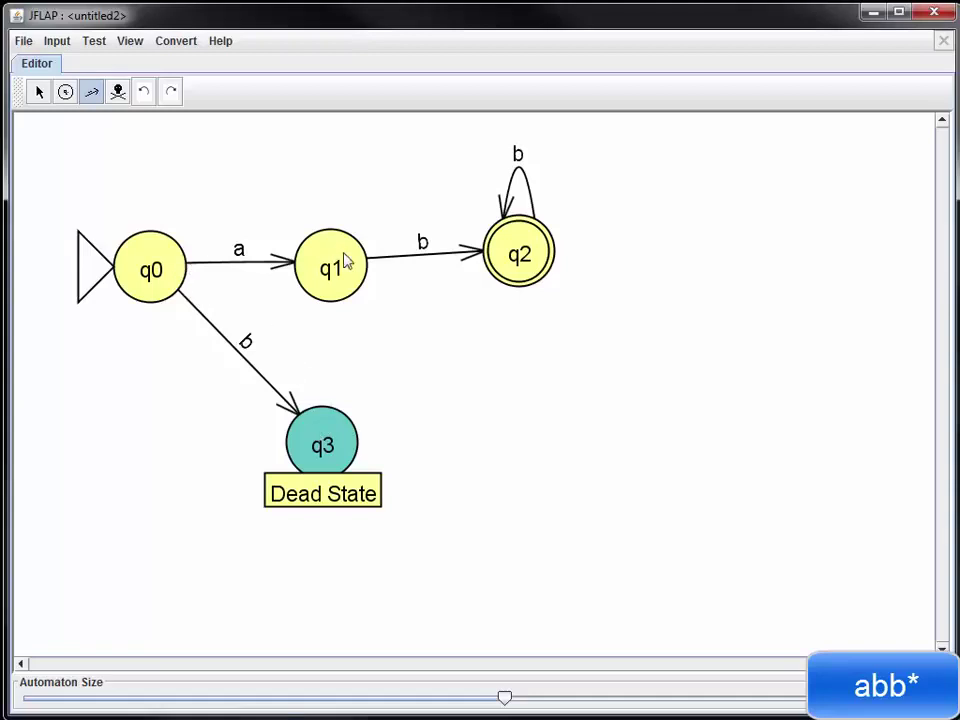
drag(332, 298, 330, 436)
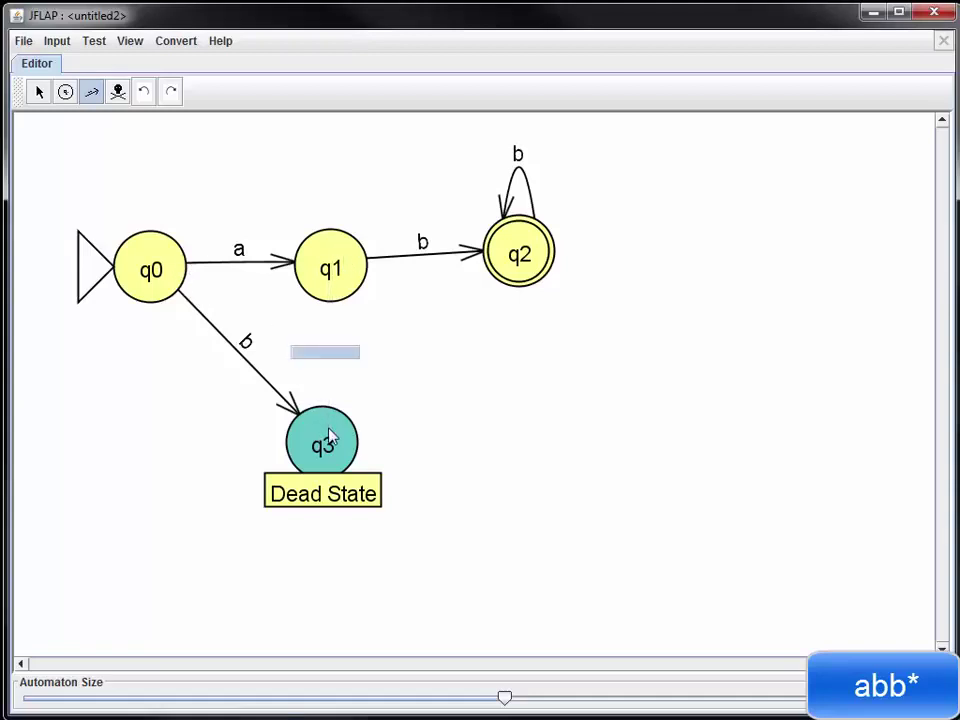
text(a)
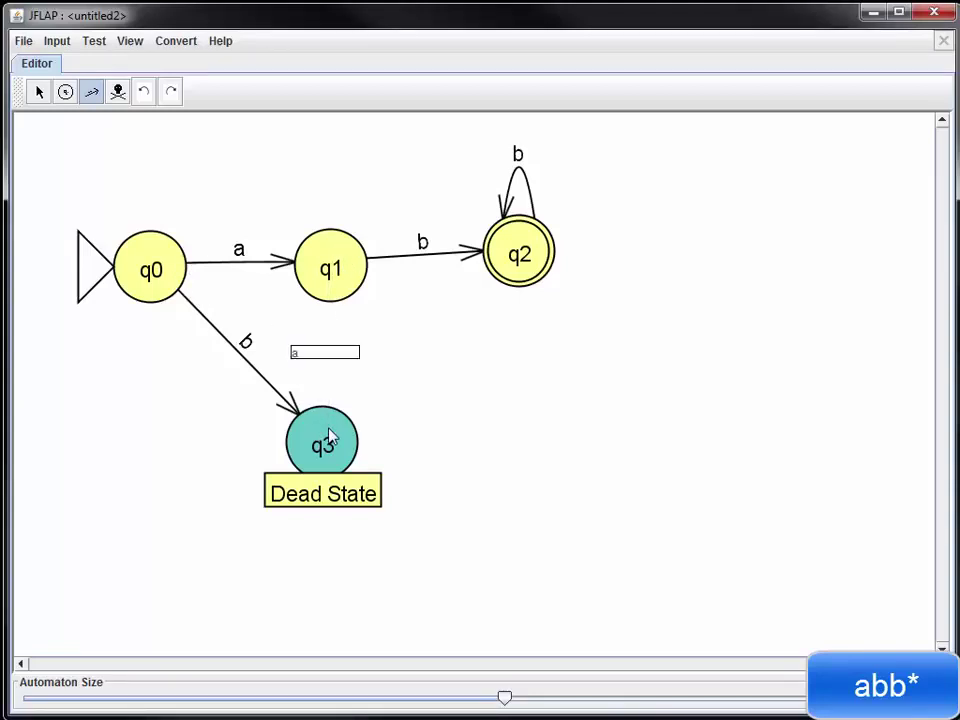
key(Return)
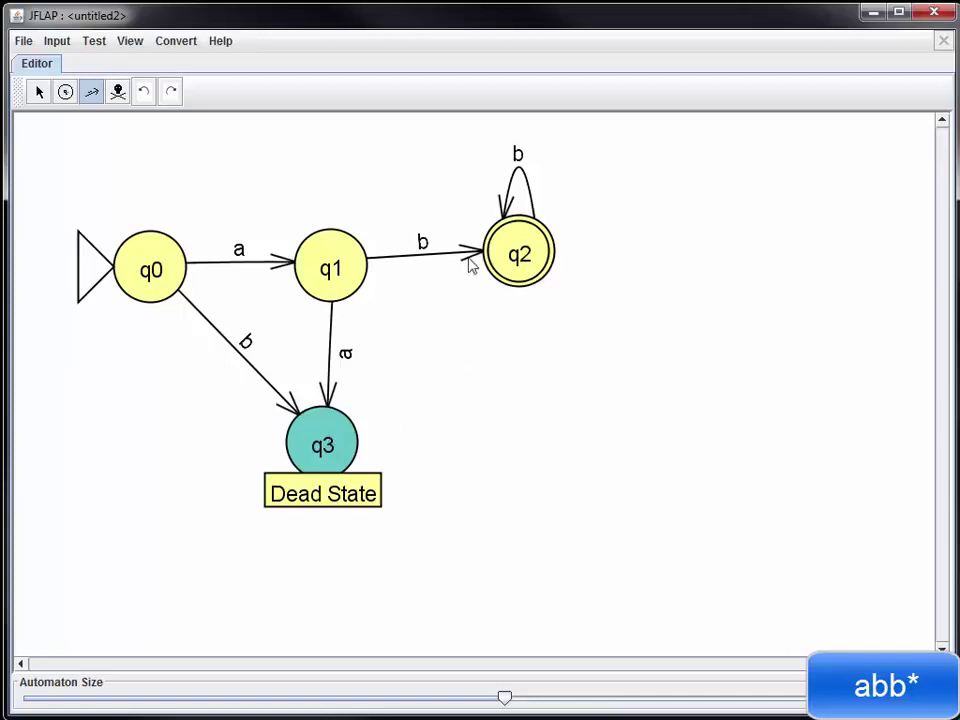
drag(519, 277, 333, 440)
text(a)
key(Return)
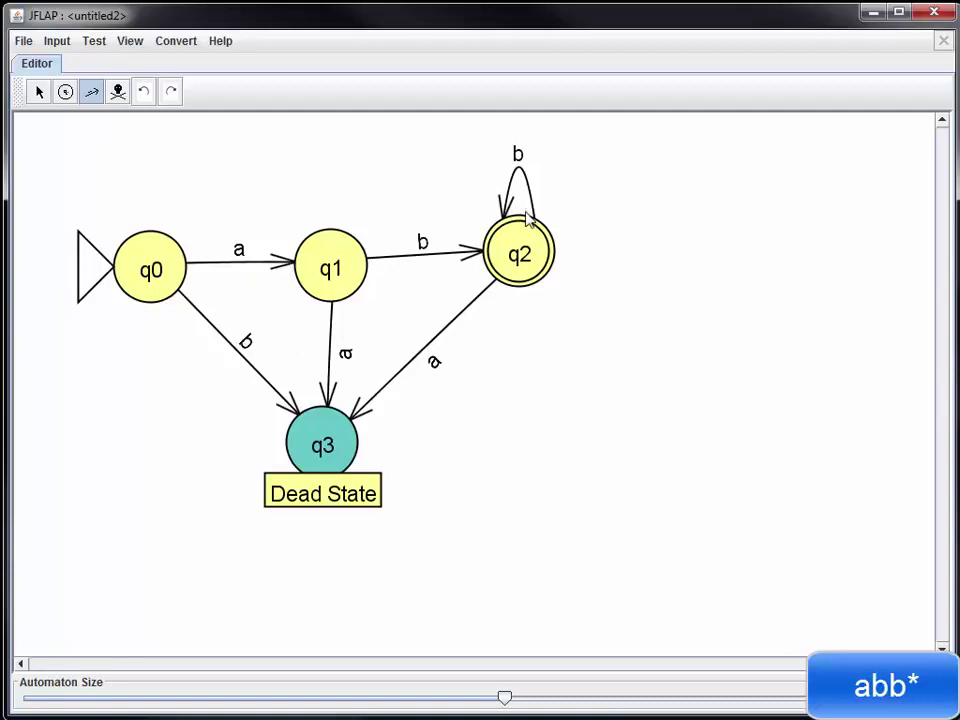
Add self-loops on the dead state q3 for both a and b.
click(344, 448)
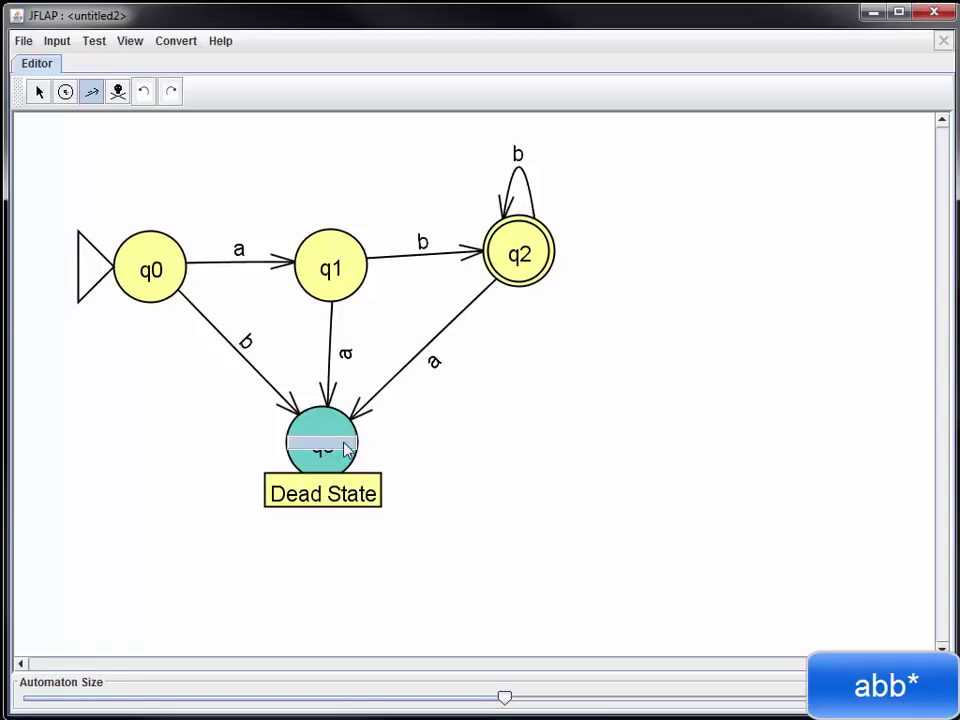
text(a)
key(Return)
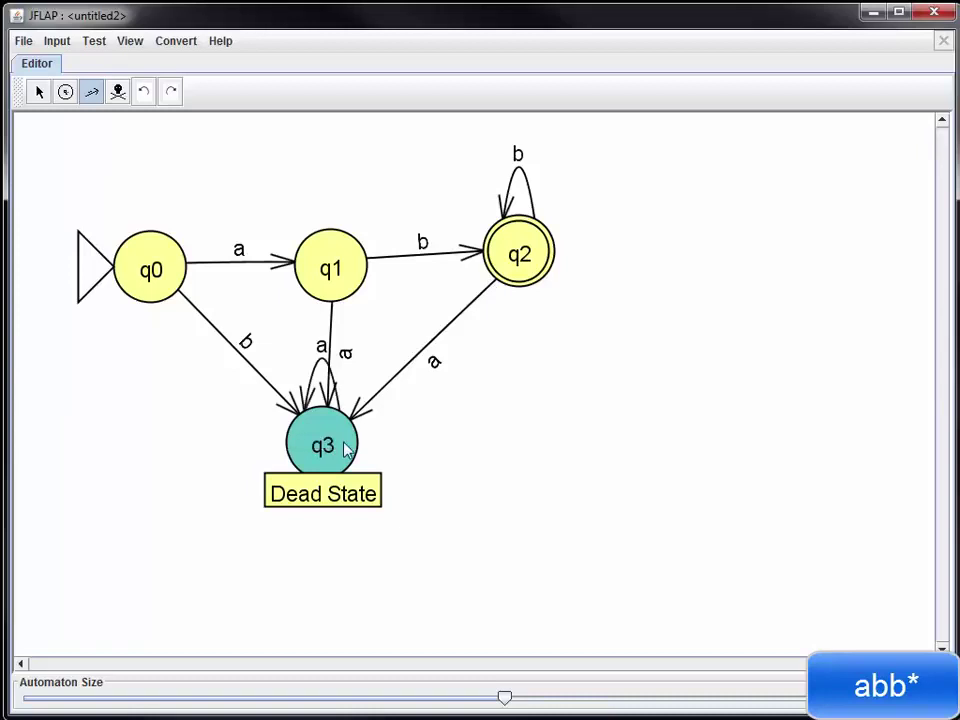
click(344, 448)
text(b)
key(Return)
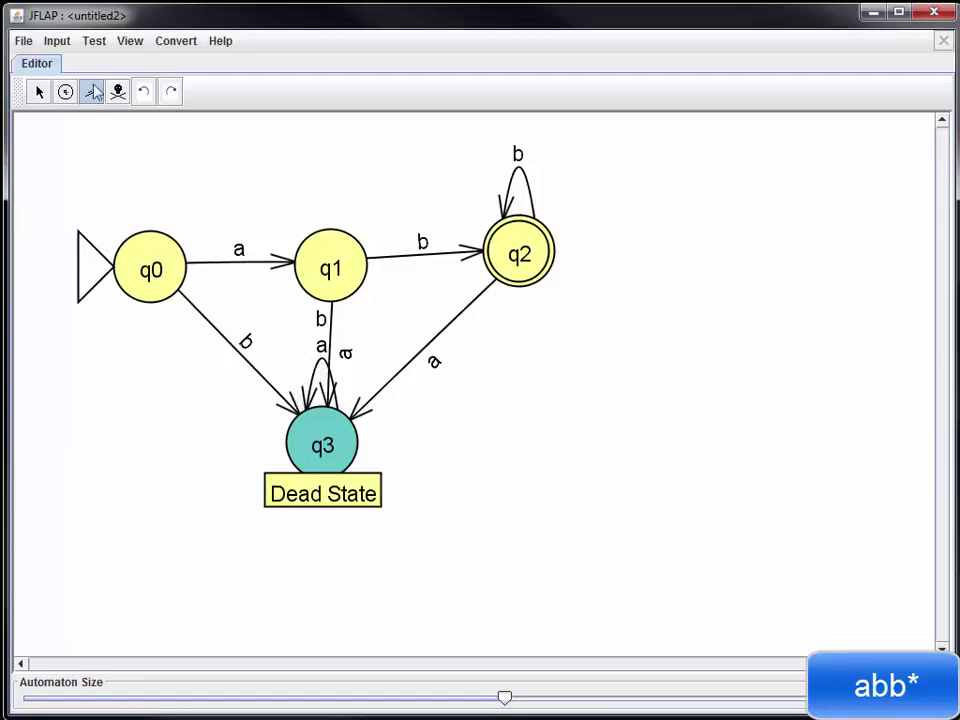
Move state q3 down and slightly left to separate its loop labels from the transition coming from q1.
click(39, 92)
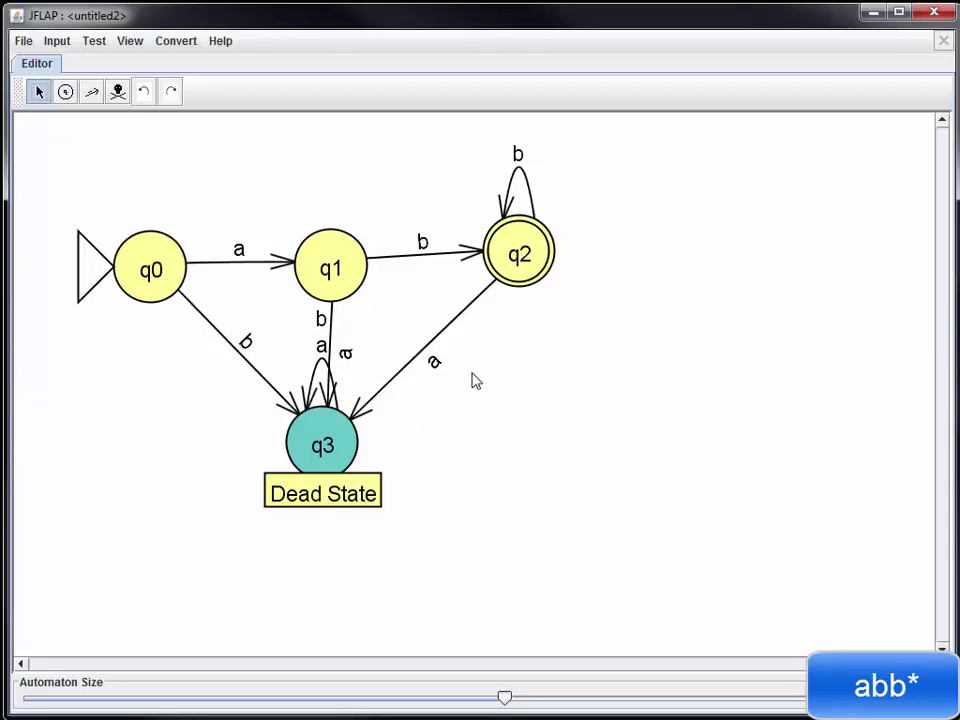
drag(334, 444, 296, 497)
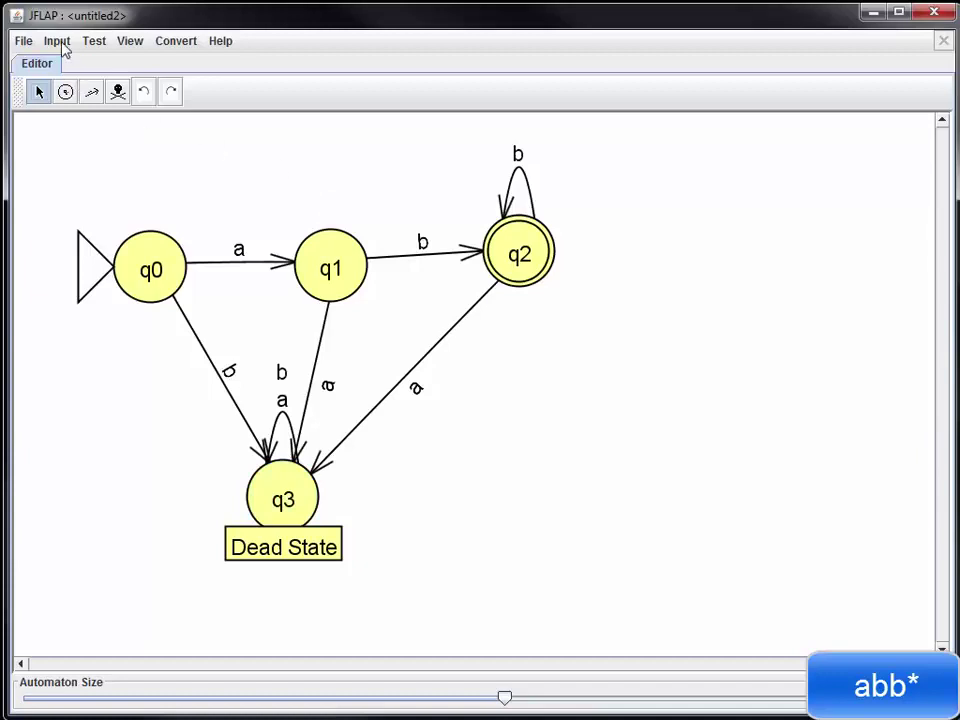
Open a Multiple Run for the automaton and enlarge the input table's text size.
click(58, 42)
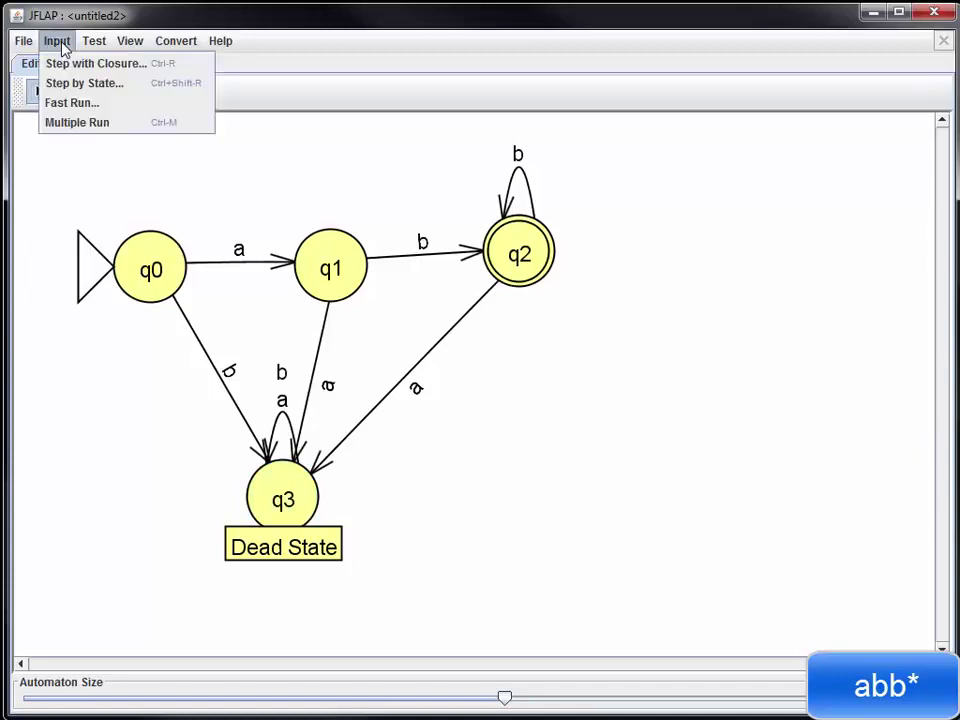
click(75, 126)
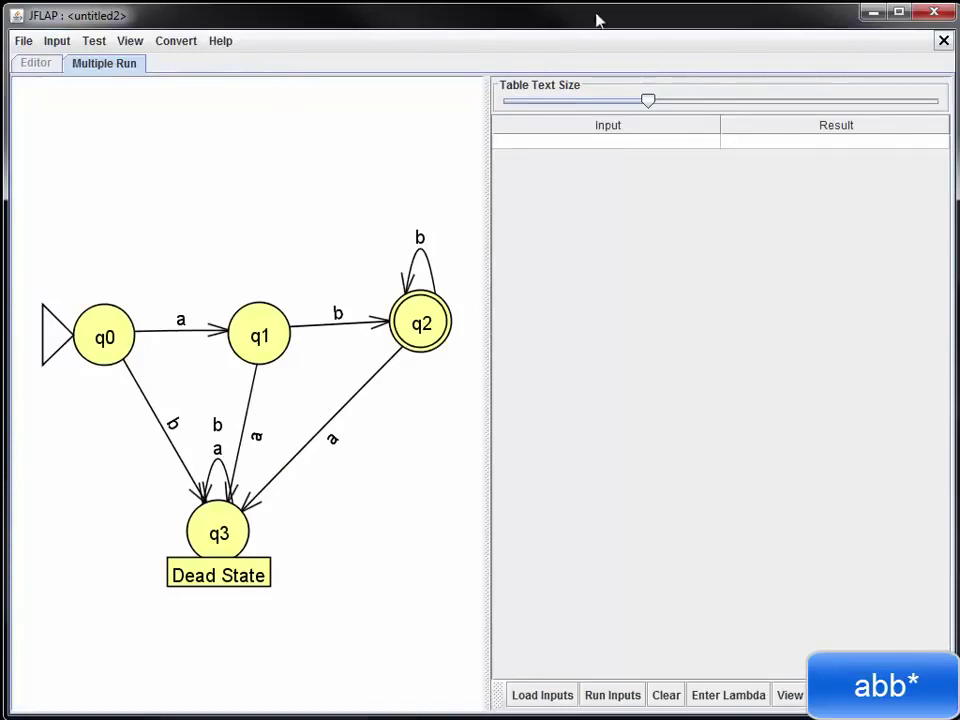
drag(649, 101, 728, 113)
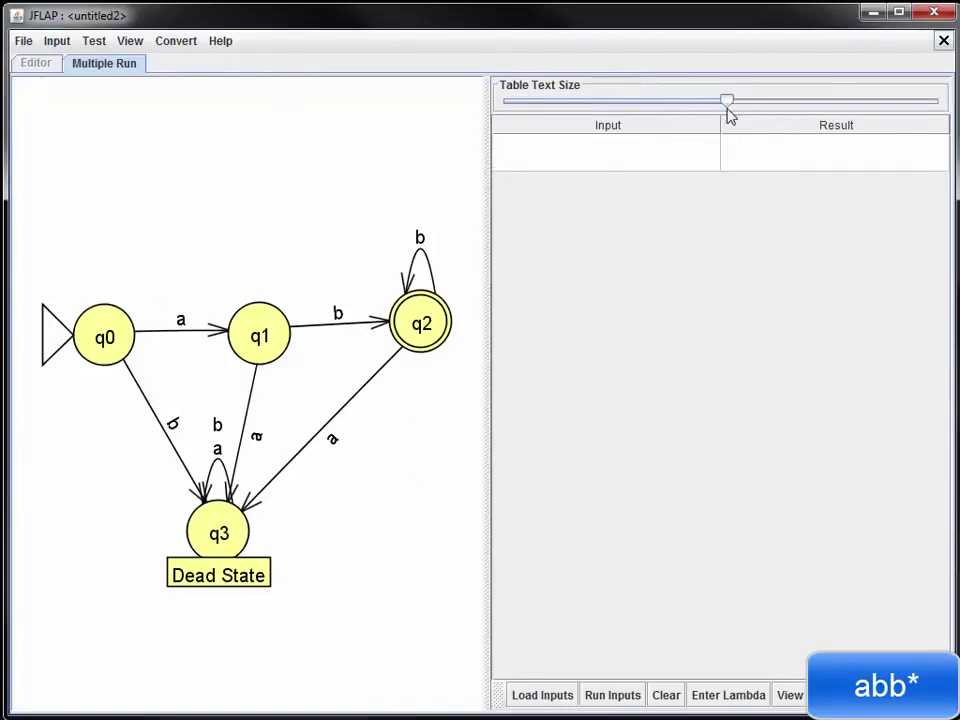
Enter the test strings abb and abbb in the first two rows of the input table.
click(623, 168)
text(a)
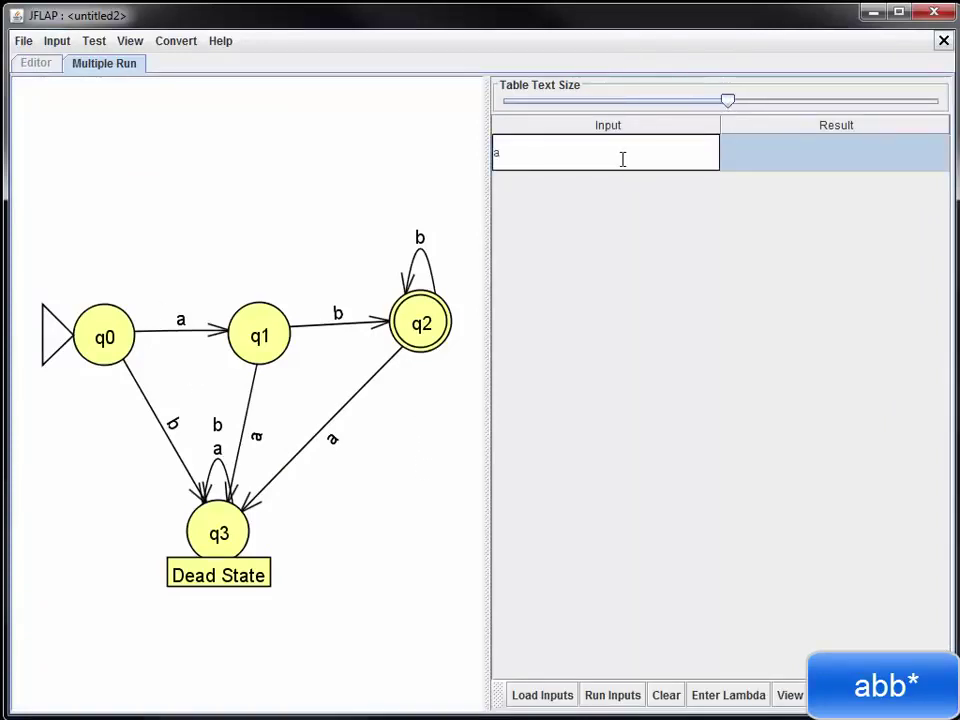
text(bb)
key(Return)
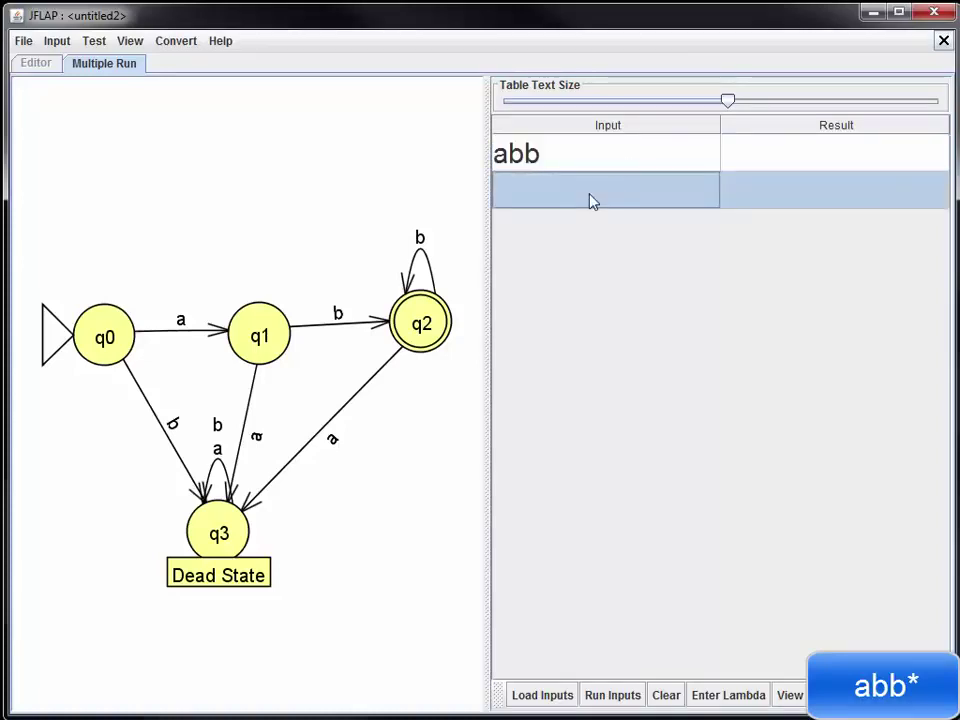
text(abbb)
key(Return)
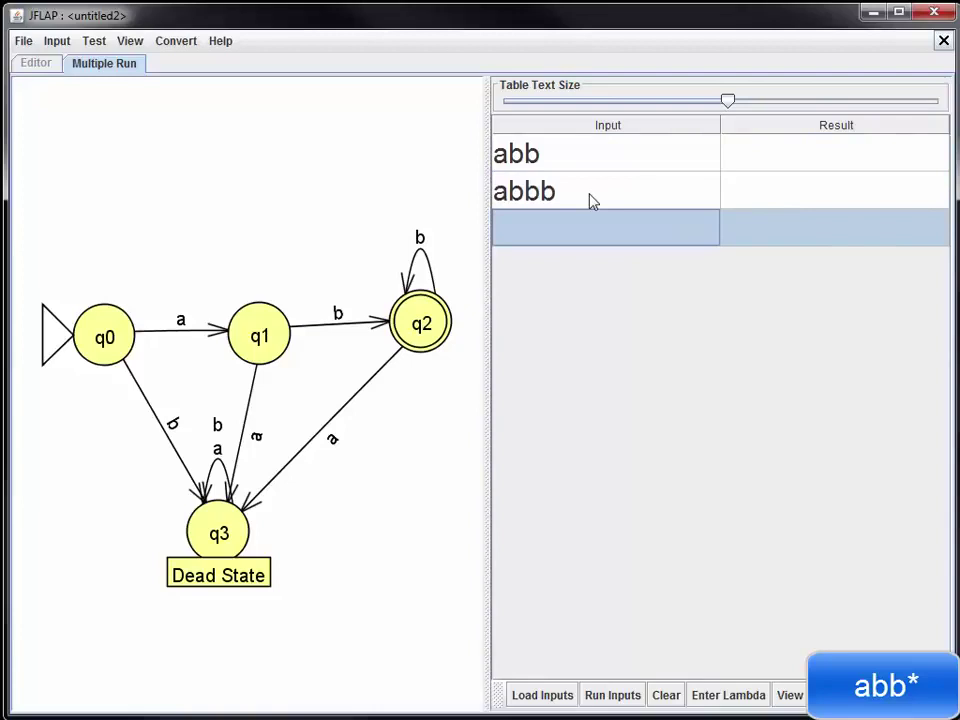
Add the test string abbbbbbbbbbb in the third row and run all the entered inputs.
text(abbbbbb)
key(Return)
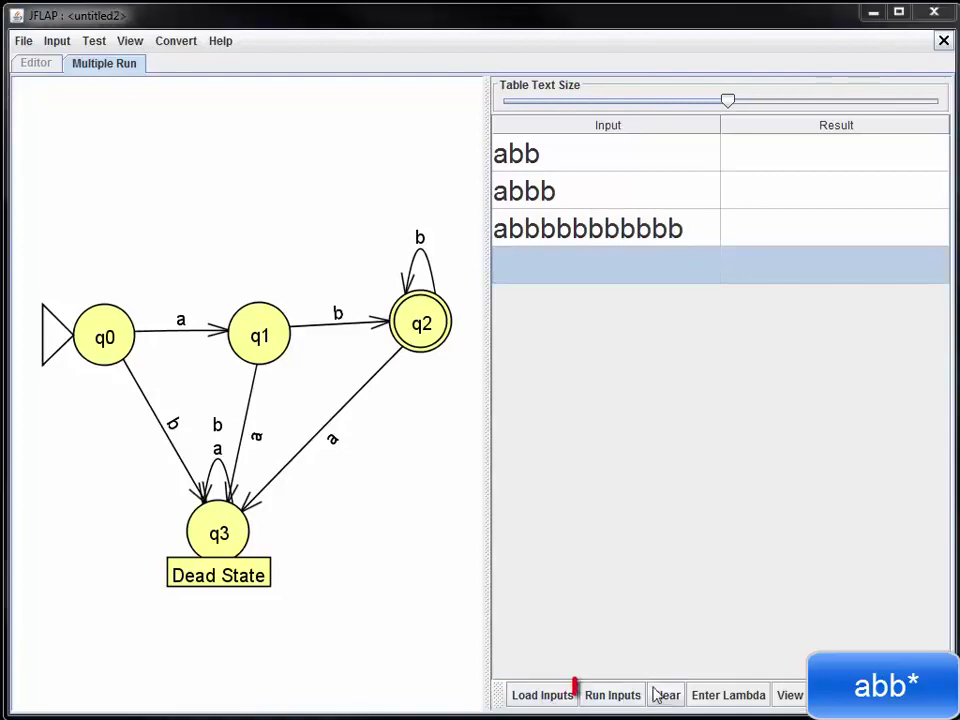
click(596, 698)
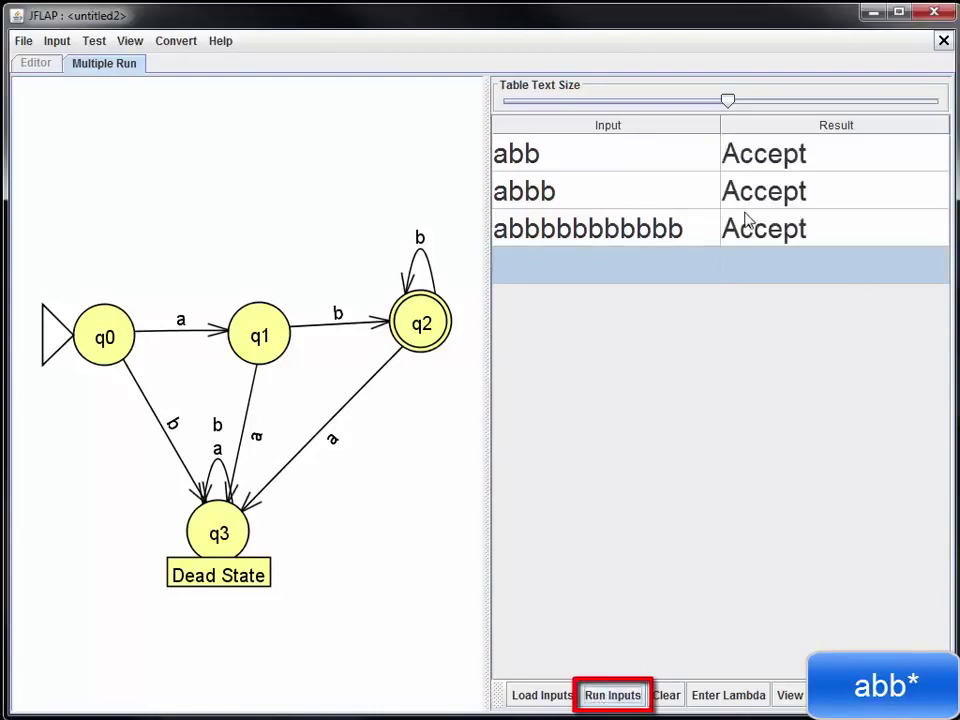
Enter the test strings b, ba and abba in the next three rows of the input table.
click(650, 280)
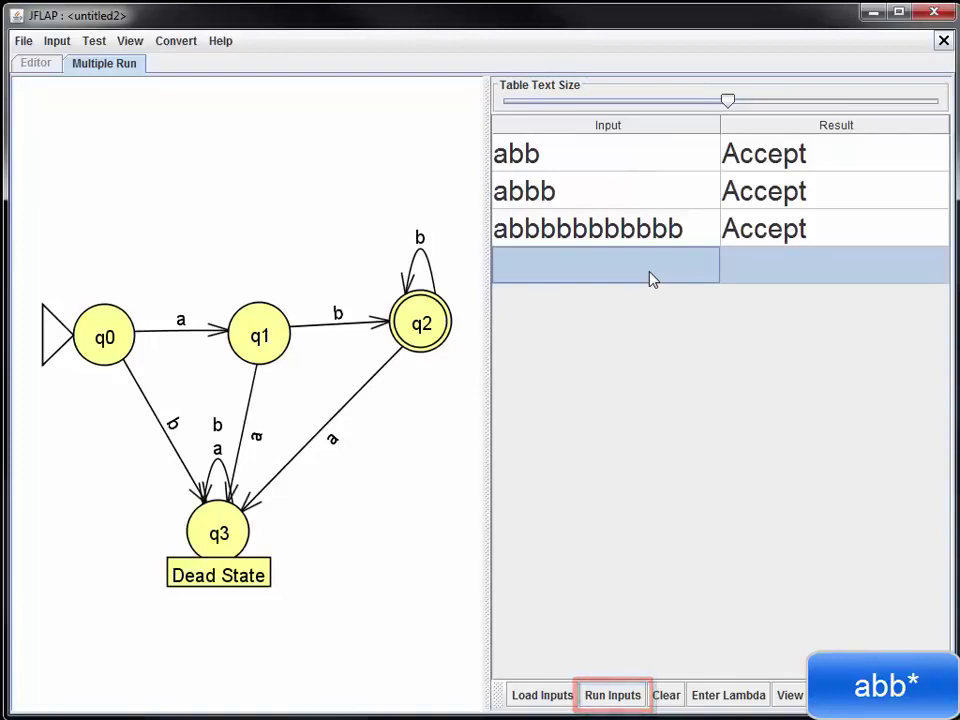
text(b)
key(Return)
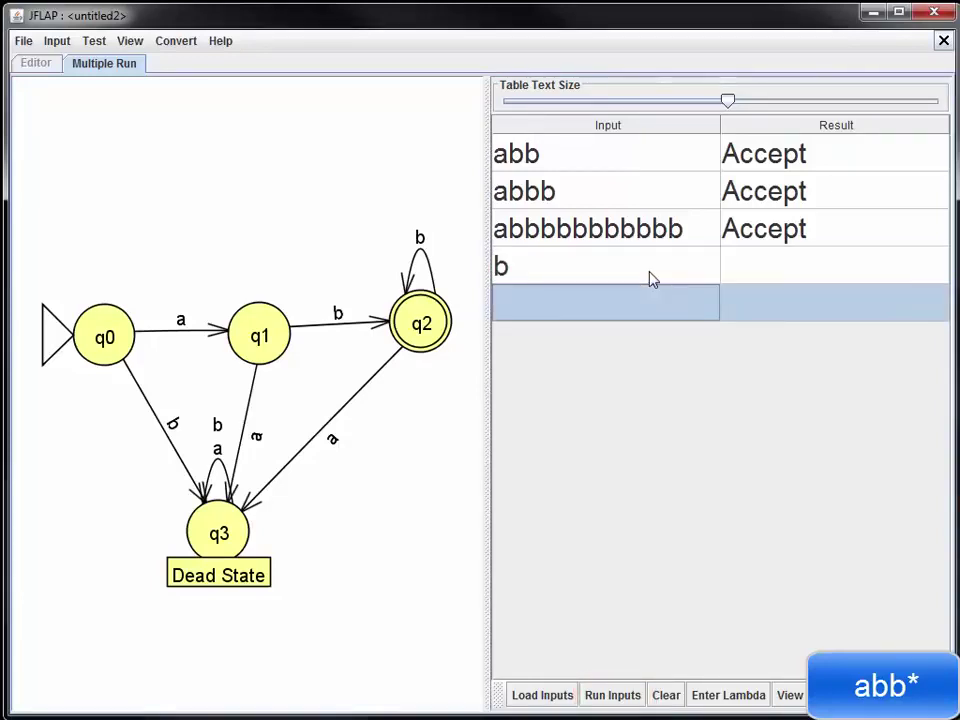
text(ba)
key(Return)
text(a)
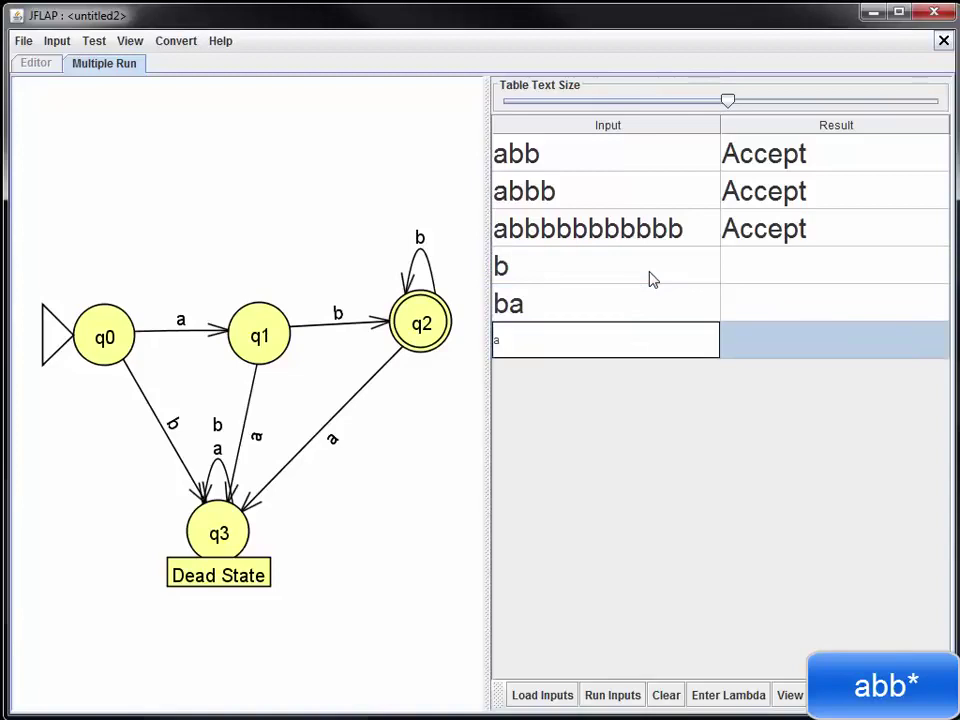
text(bba)
key(Return)
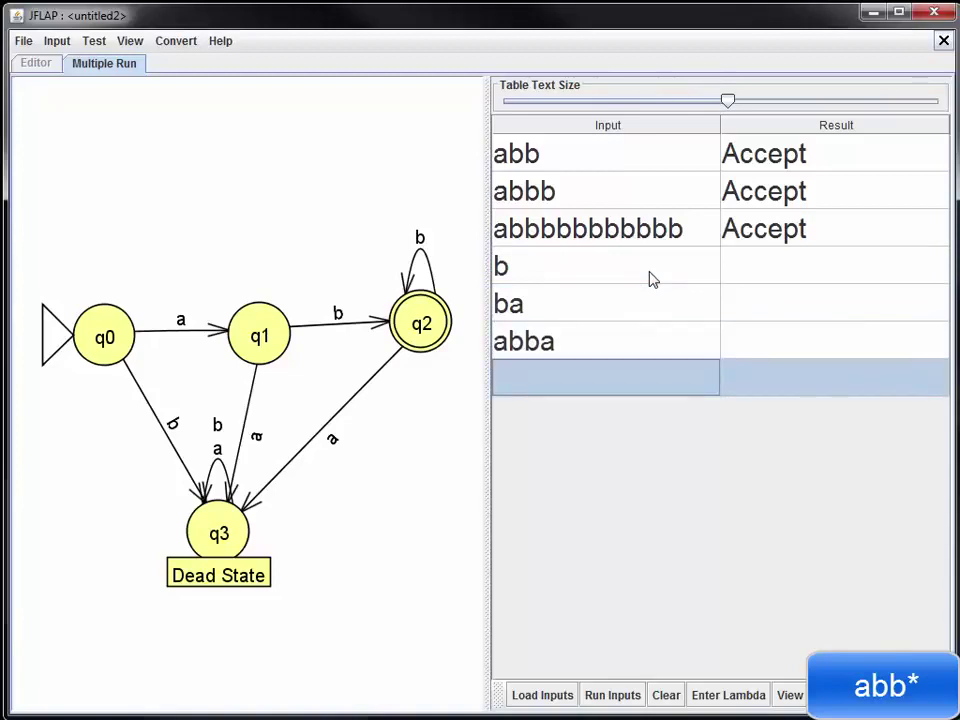
Add the test strings abbbab and abbb below abba in the input table.
text(a)
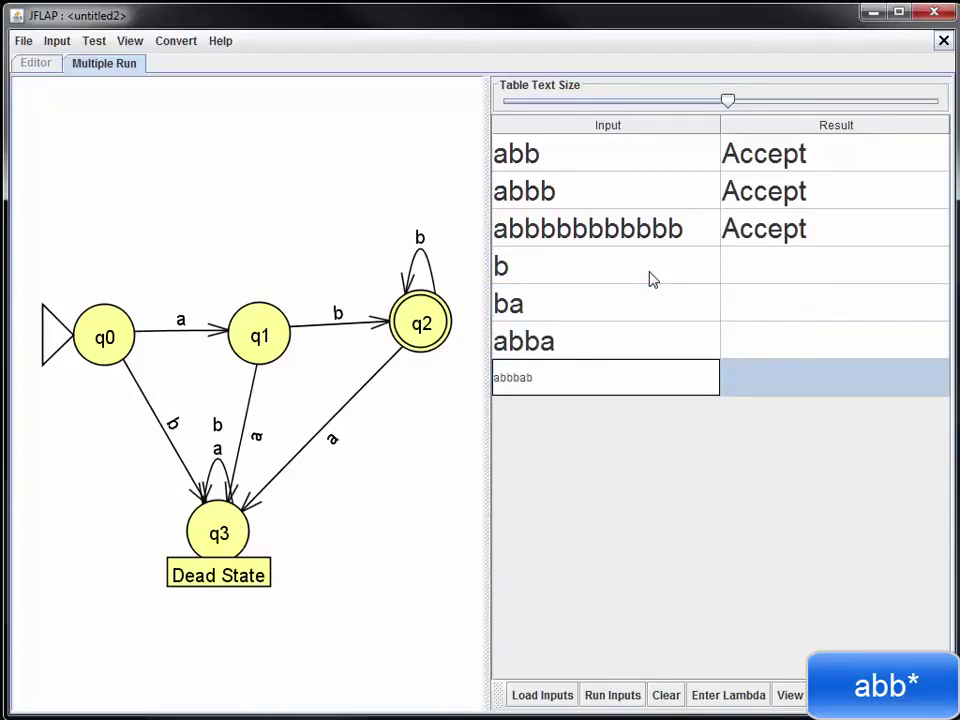
text(bbbab)
key(Return)
text(abb)
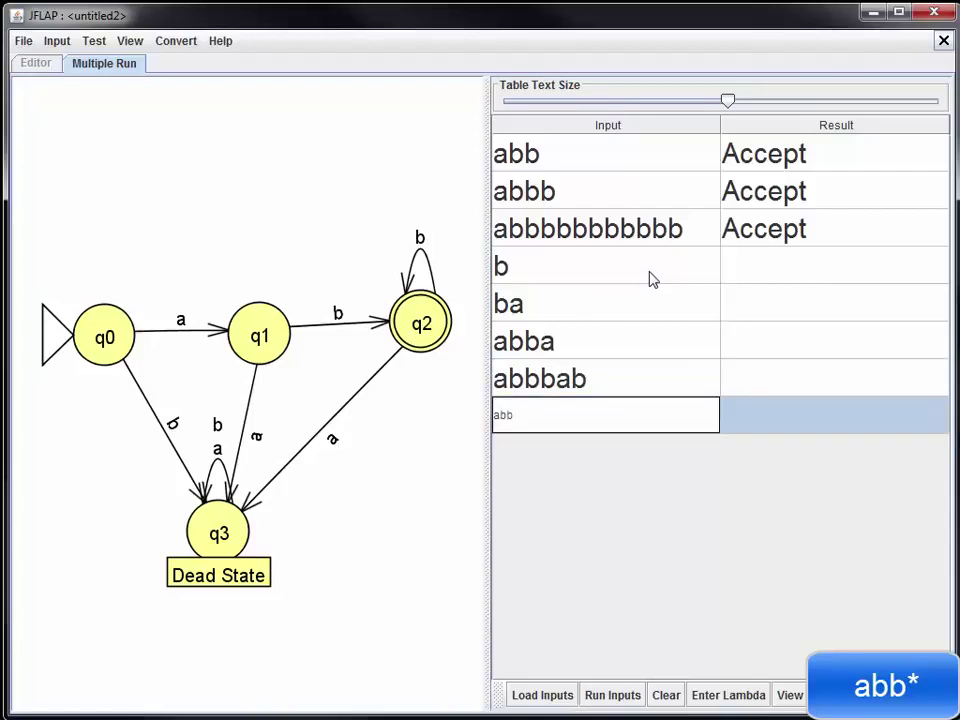
text(b)
key(Return)
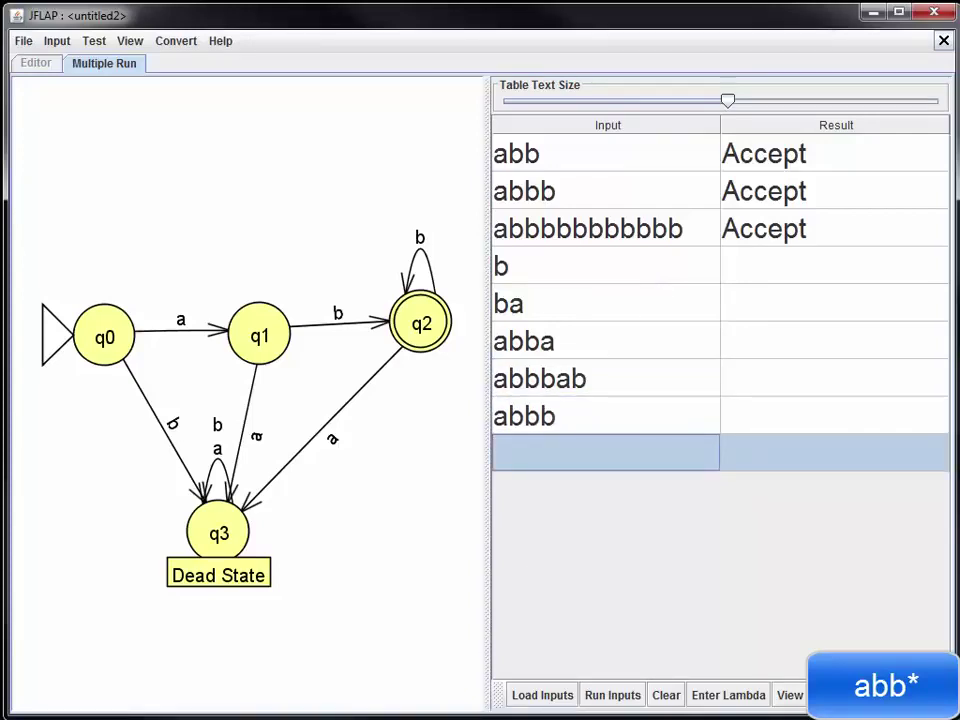
click(541, 695)
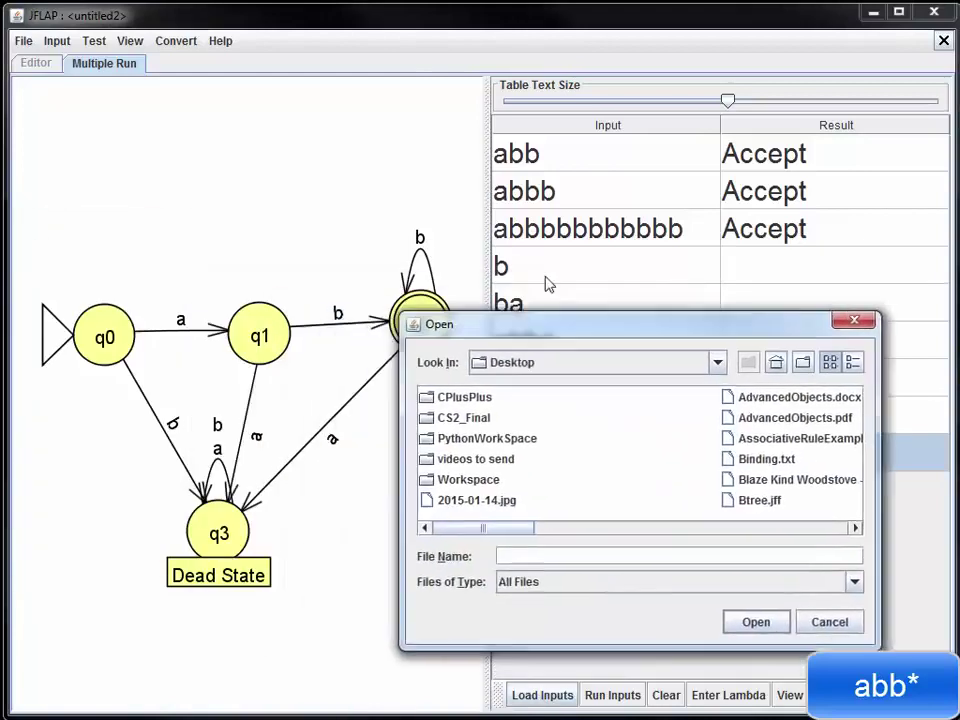
drag(534, 332, 561, 167)
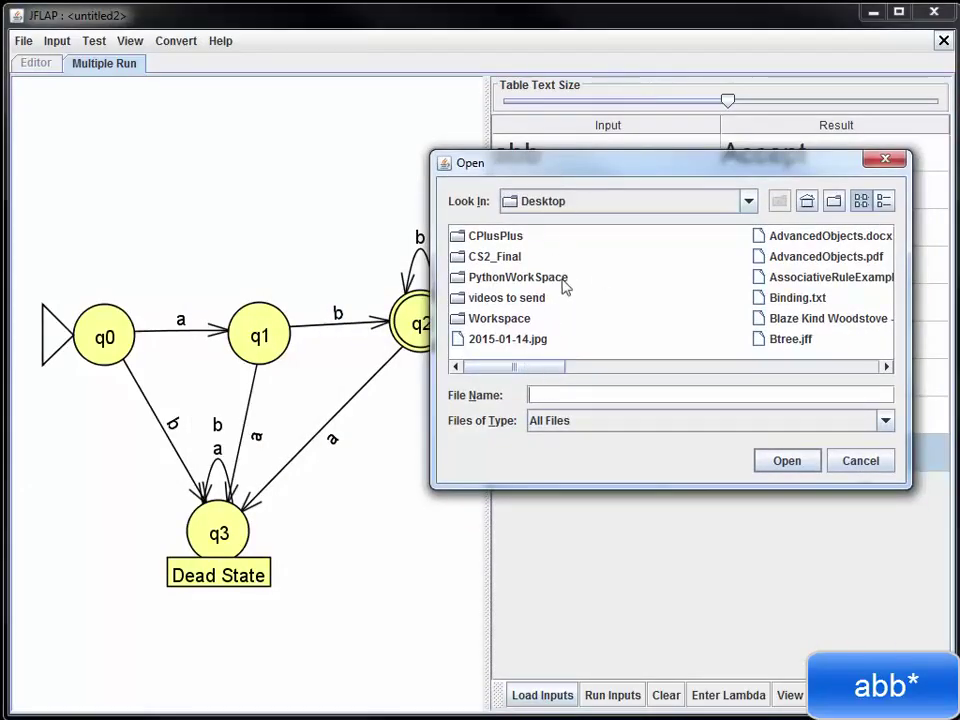
click(860, 463)
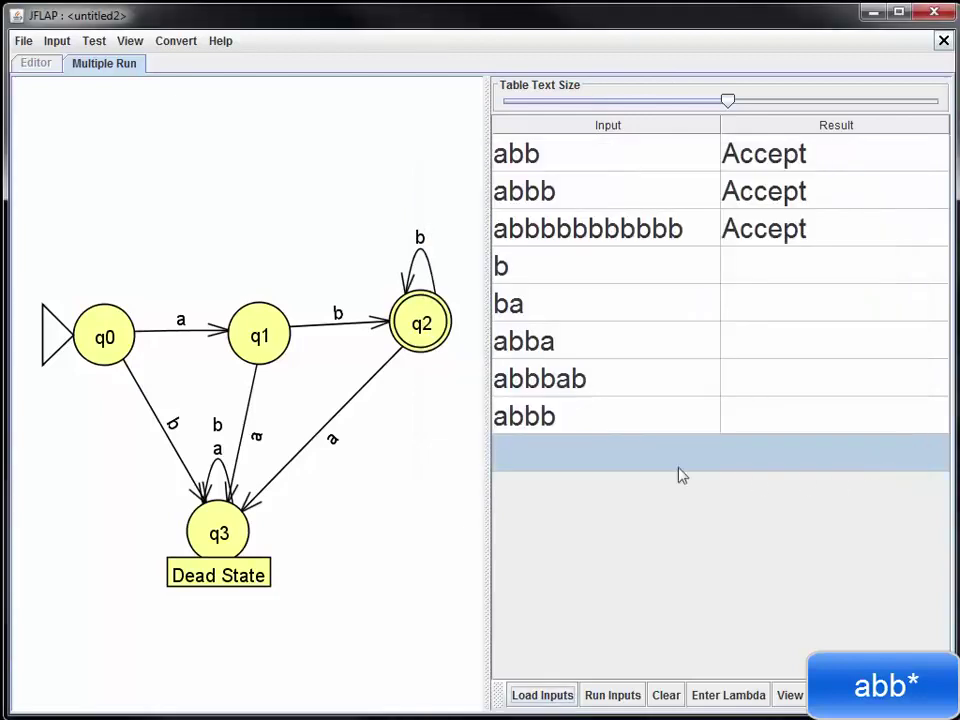
Run the complete list of test strings through the automaton.
click(622, 700)
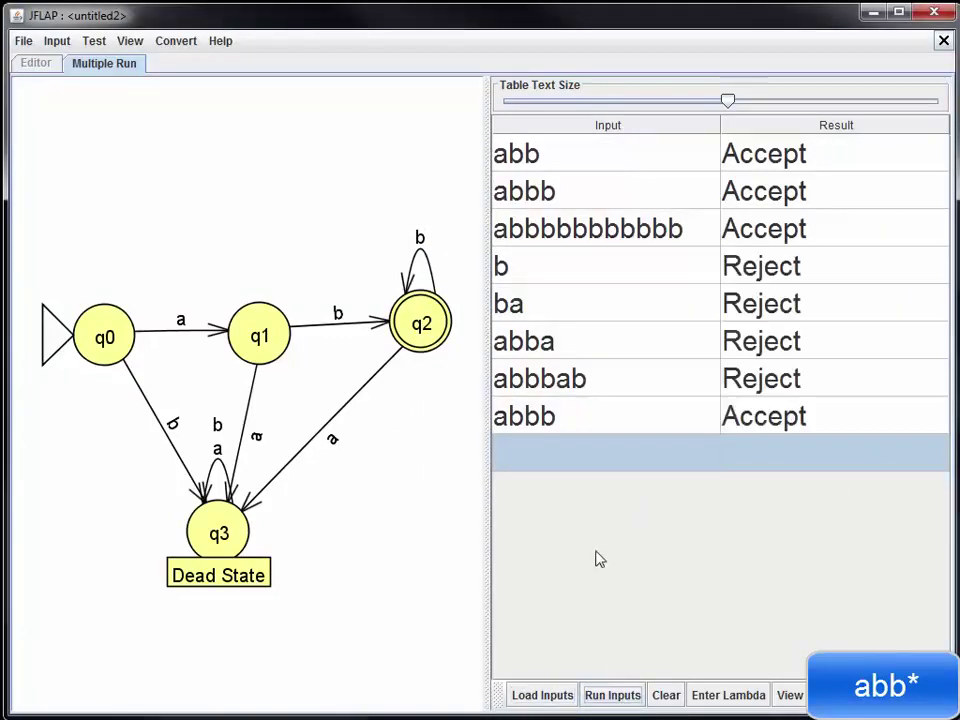